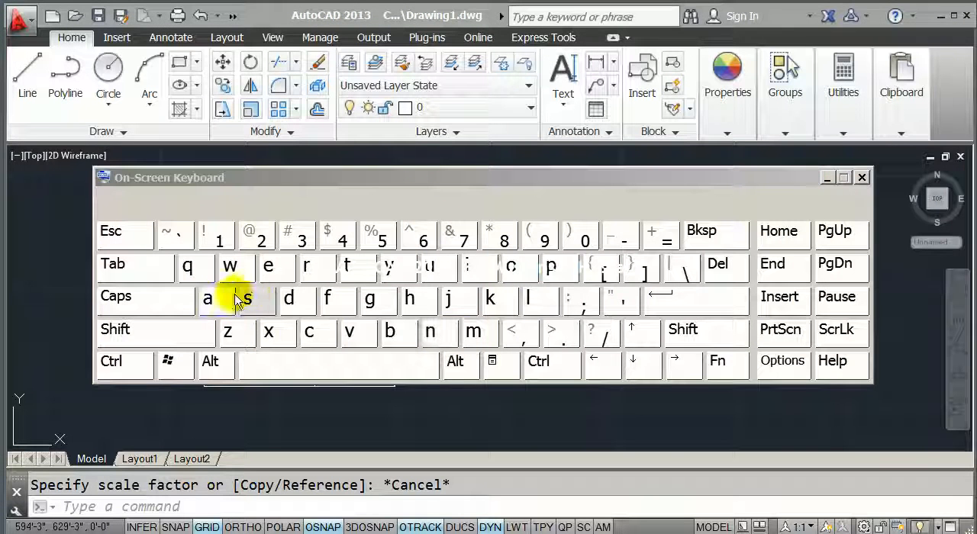
- Minimize the On-Screen Keyboard to uncover the drawing
click(254, 299)
click(309, 332)
click(832, 176)
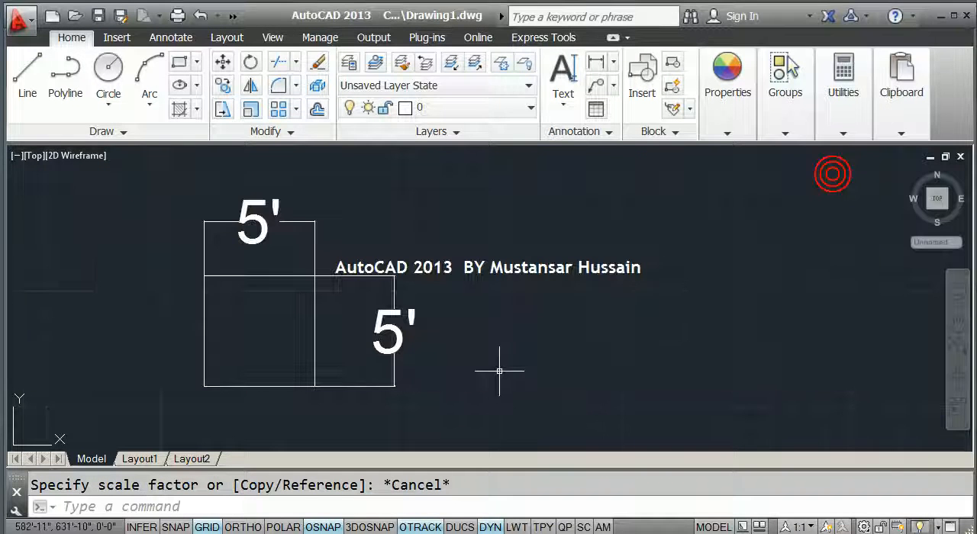
- Scale the square by a factor of 2, using the midpoint of its upper edge as the base point
middle_drag(318, 331, 399, 319)
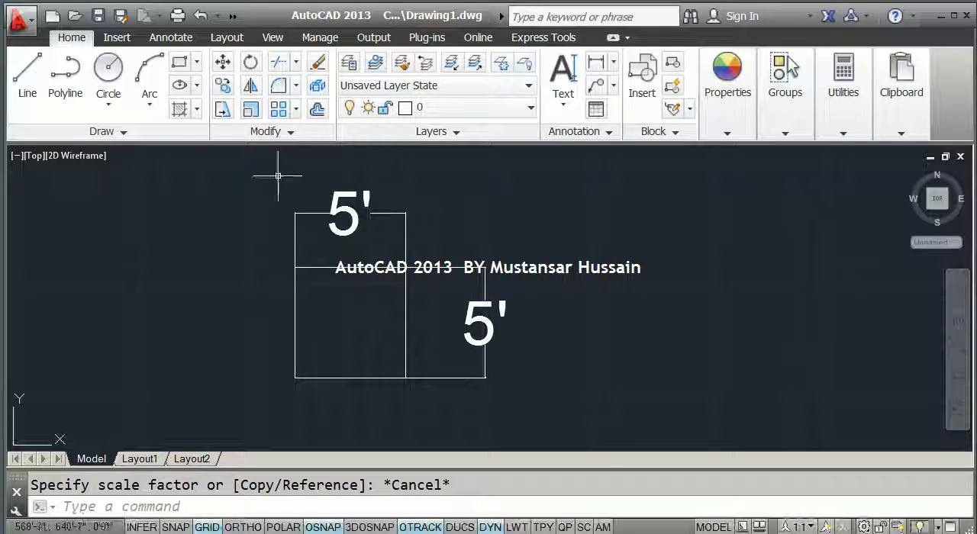
click(252, 113)
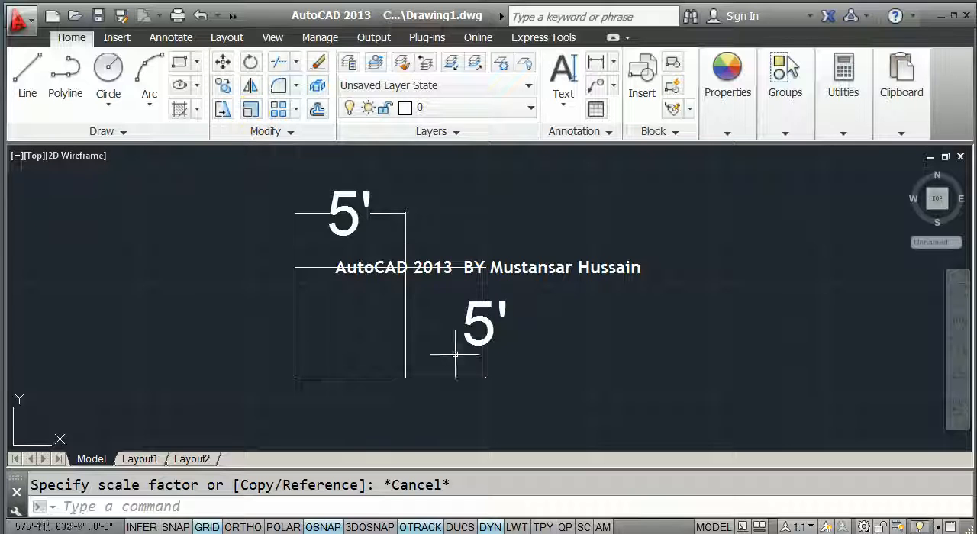
middle_drag(355, 279, 345, 304)
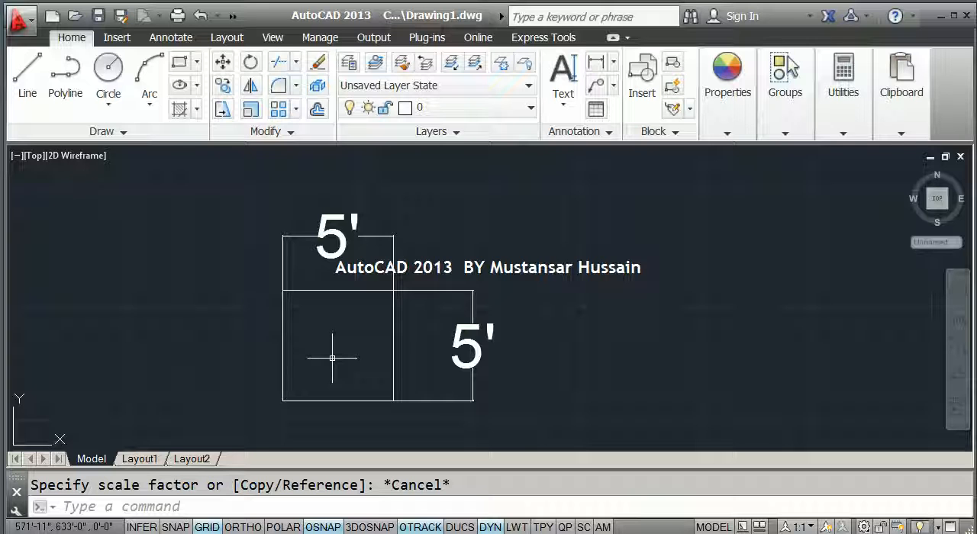
text(sc)
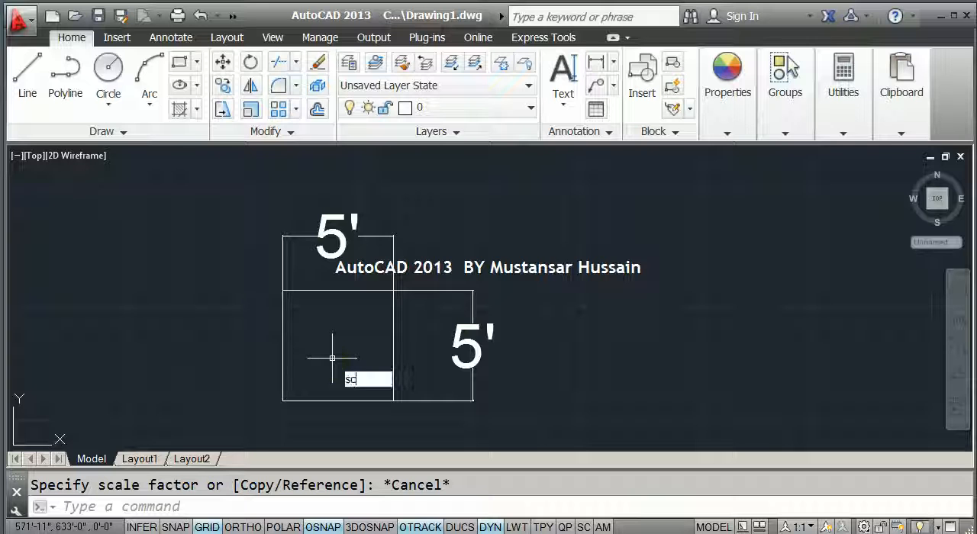
key(Return)
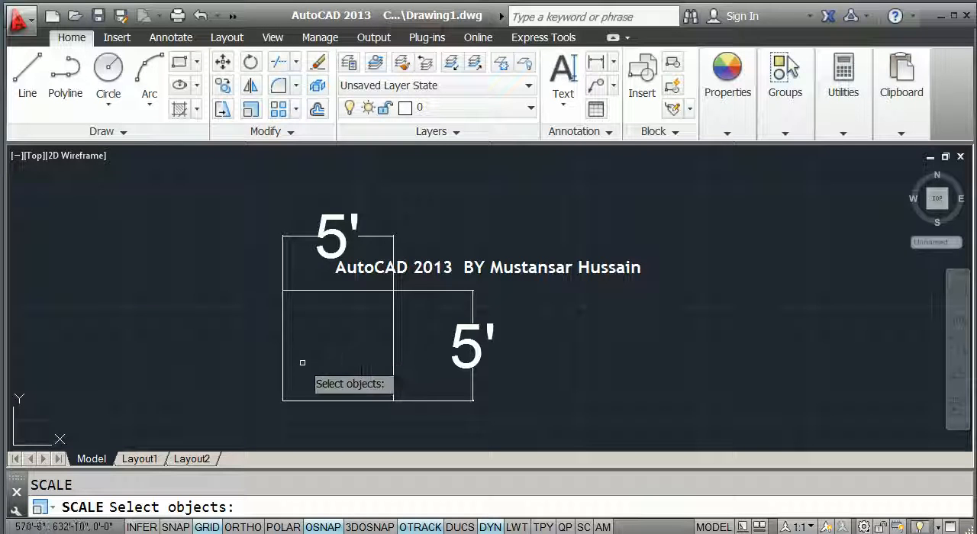
click(303, 363)
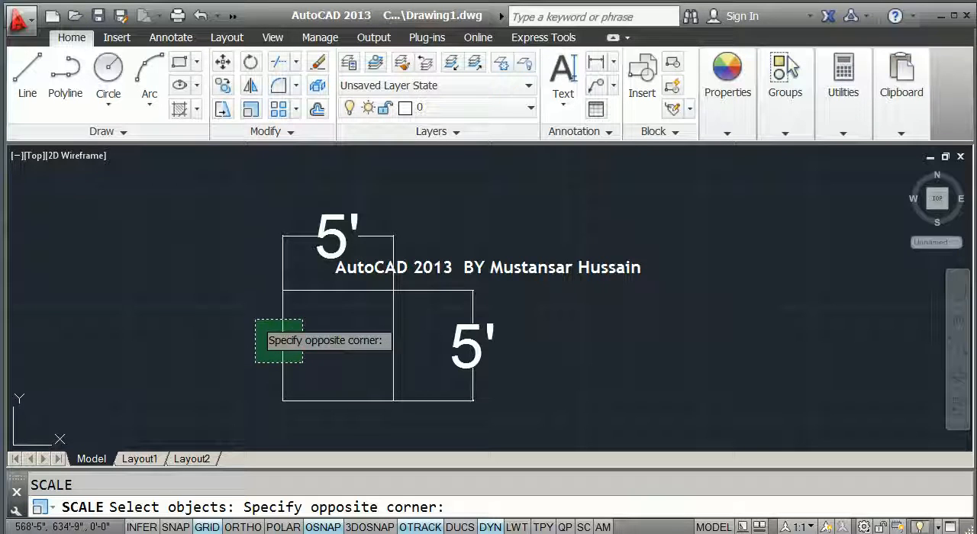
click(253, 319)
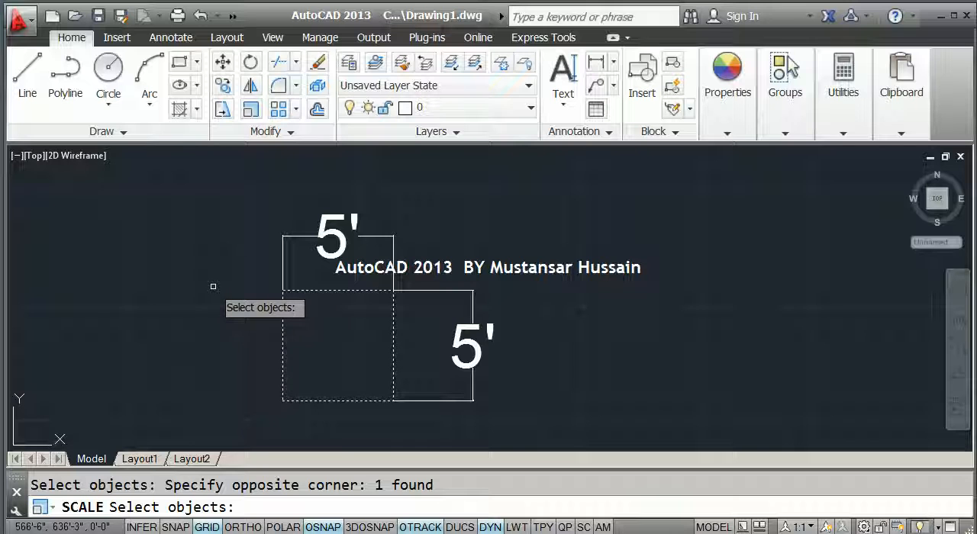
key(Return)
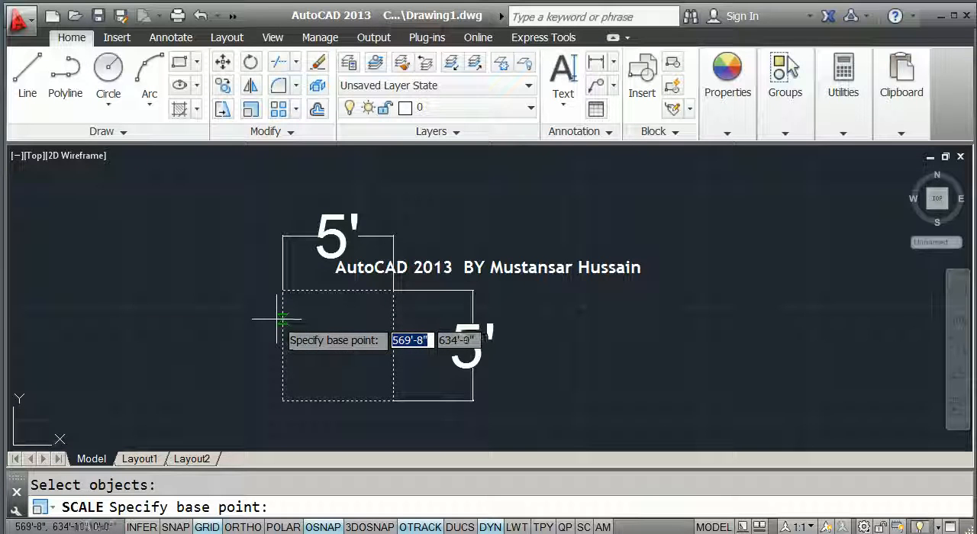
click(338, 289)
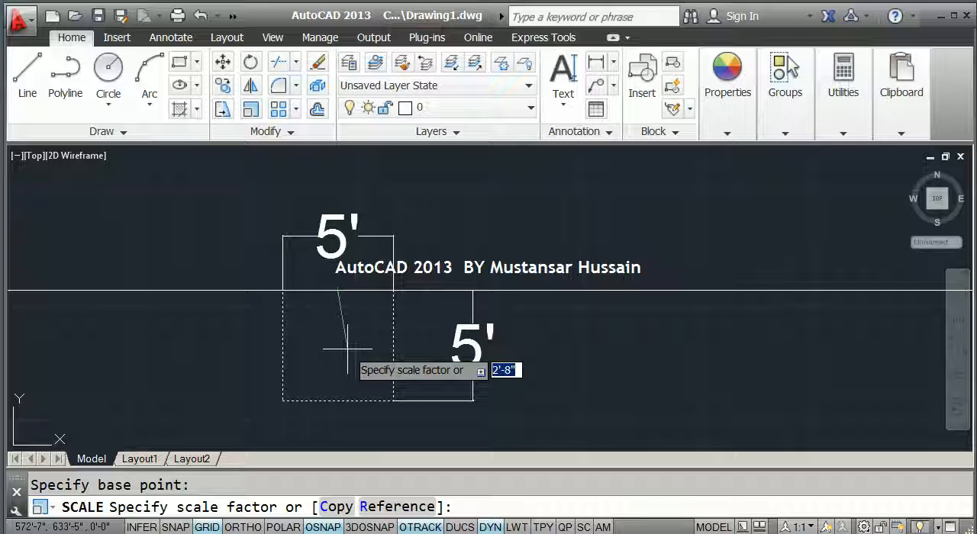
text(2)
key(Return)
- Scale the square by reference from its upper edge's midpoint, with a reference length of 10' and a new length of 9'
middle_drag(334, 327, 335, 240)
scroll(332, 251, up, 3)
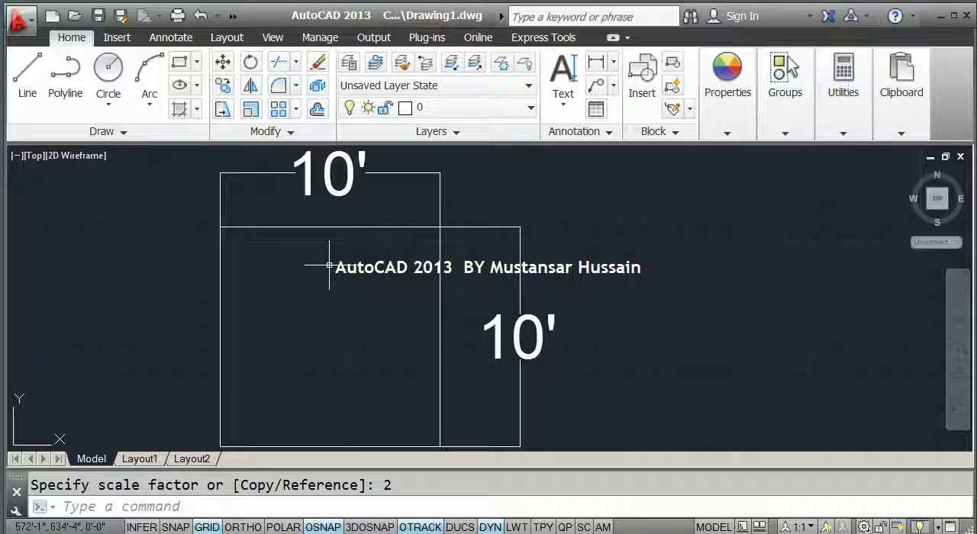
click(251, 108)
click(255, 309)
click(163, 270)
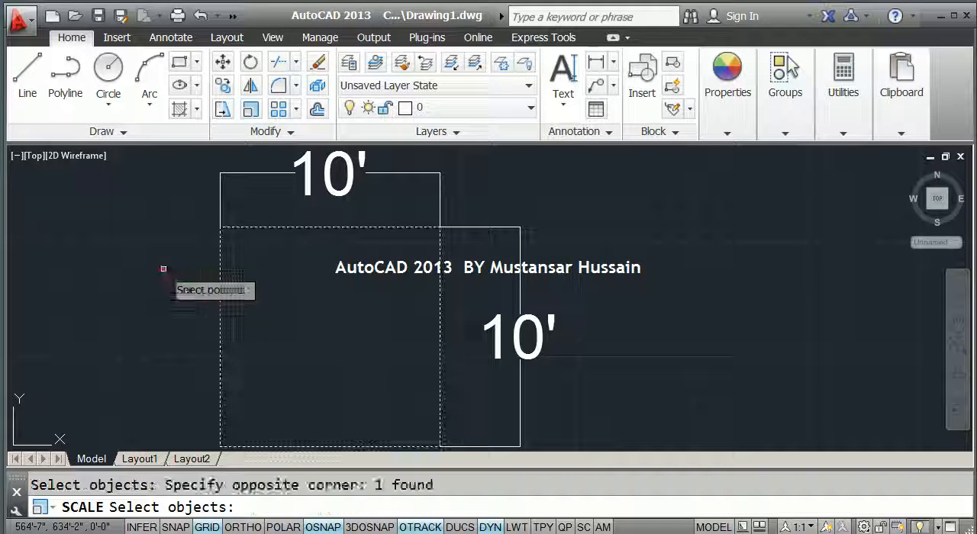
key(Return)
click(332, 227)
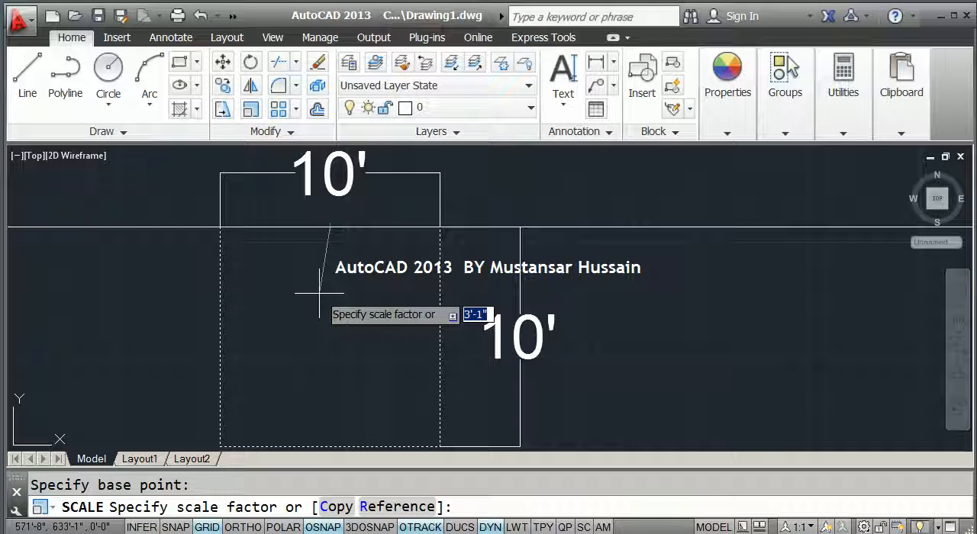
click(393, 506)
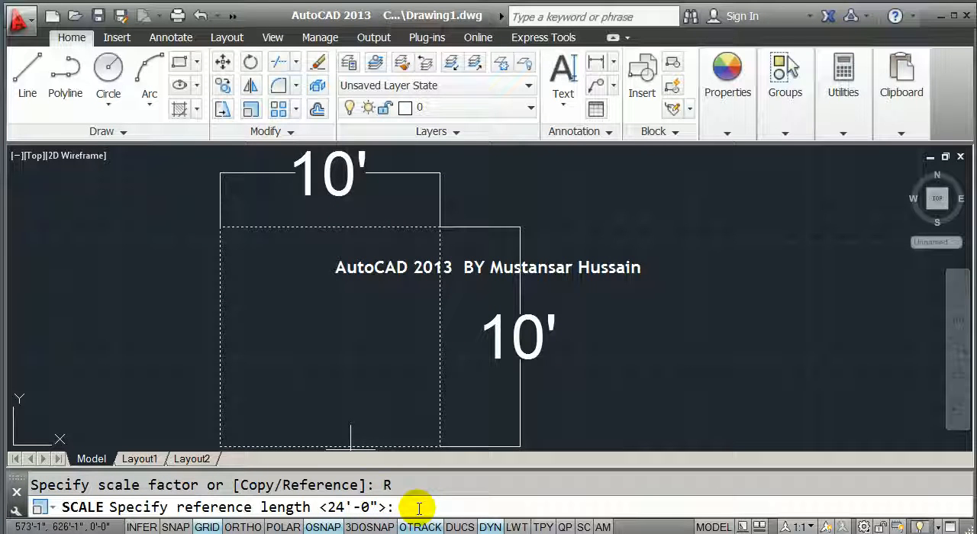
text(10')
key(Return)
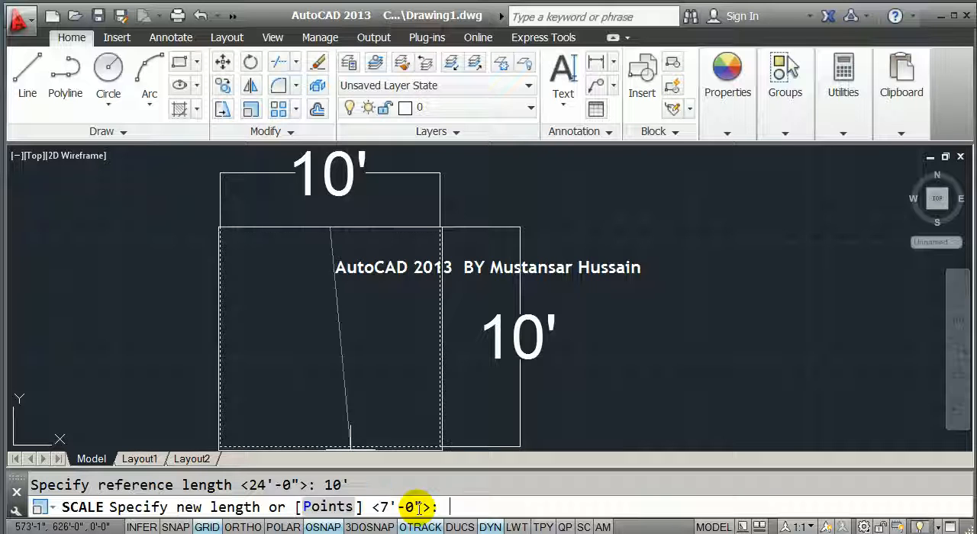
text(9')
key(Return)
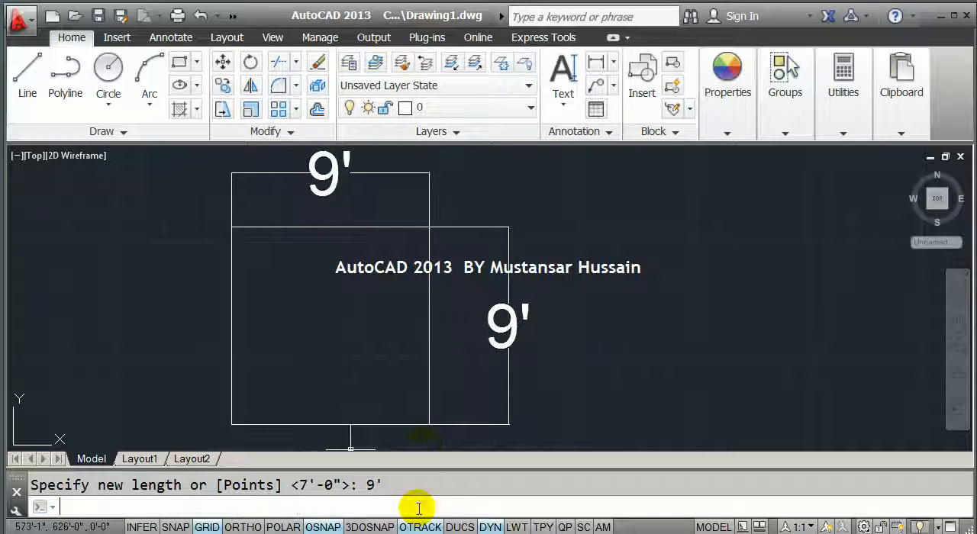
- Scale the square from its upper edge's midpoint, entering 1' as the scale factor
scroll(402, 287, down, 2)
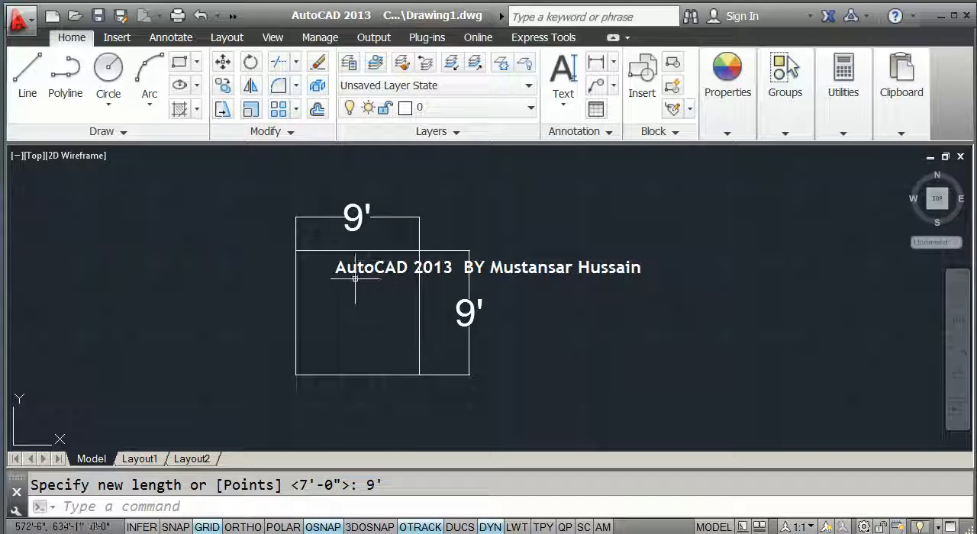
scroll(346, 308, up, 2)
middle_drag(346, 308, 343, 291)
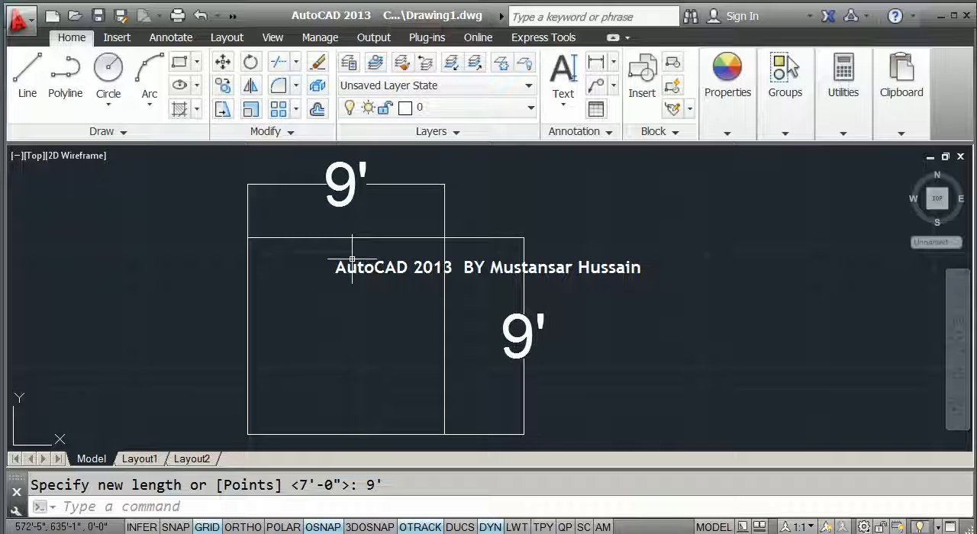
text(sc)
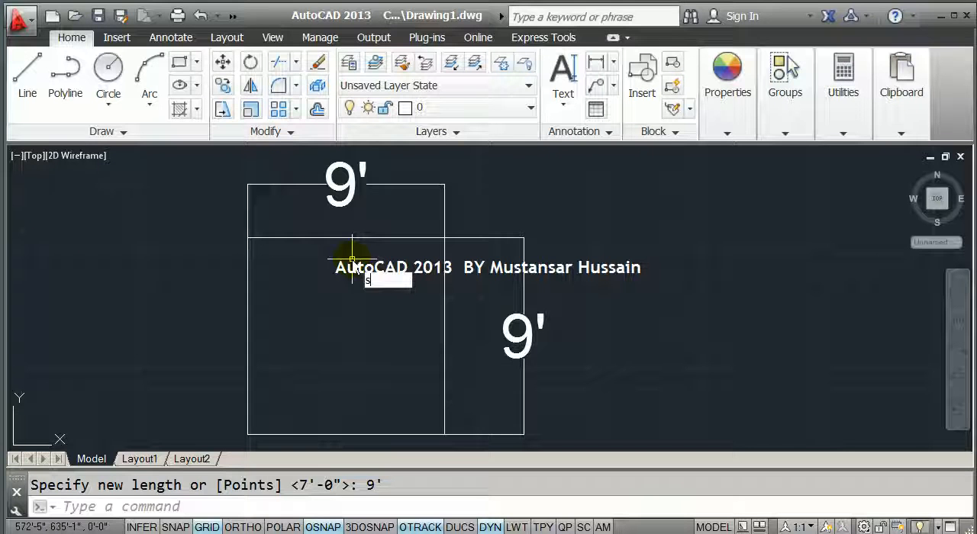
key(Return)
click(275, 310)
click(218, 267)
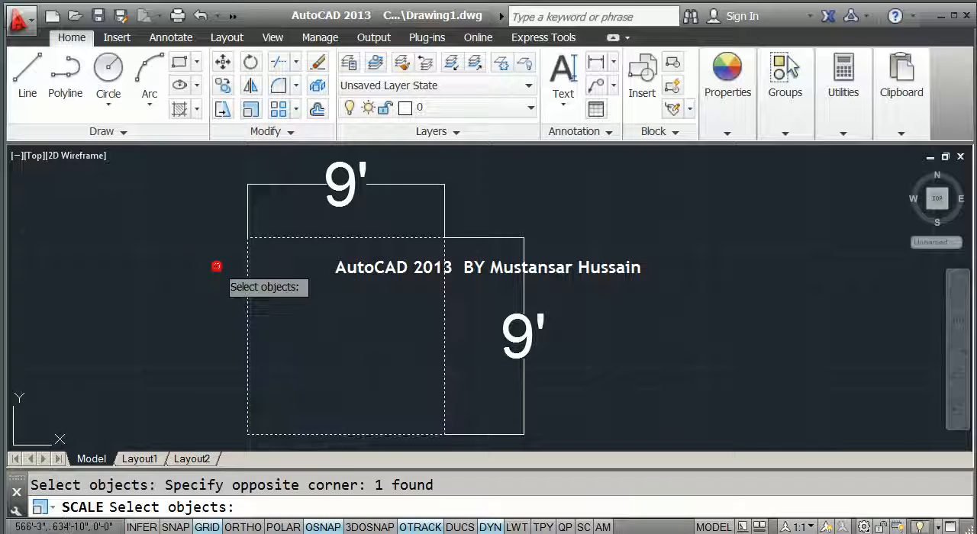
key(Return)
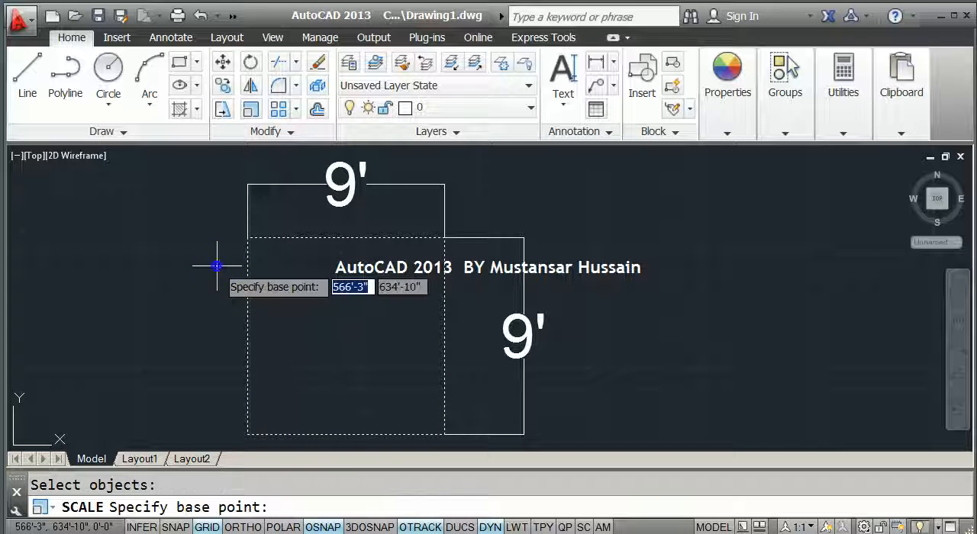
click(345, 238)
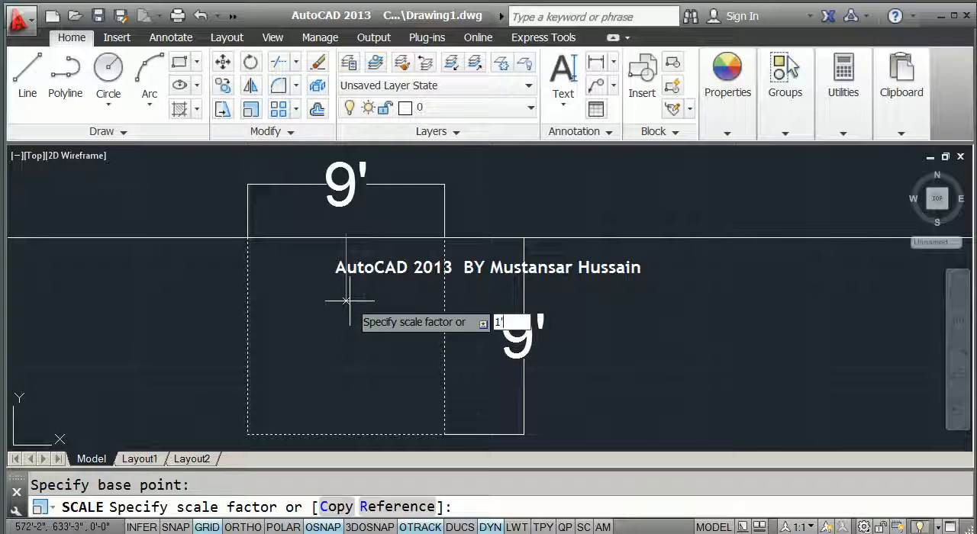
key(Return)
scroll(359, 229, down, 5)
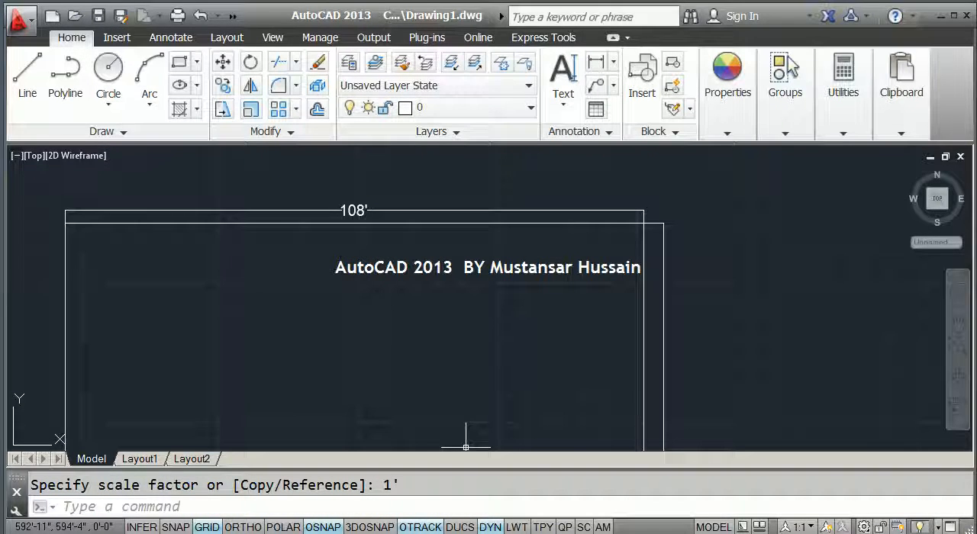
- Switch to the Windows Calculator and place its window clear of the horizontal dimension text
key(super)
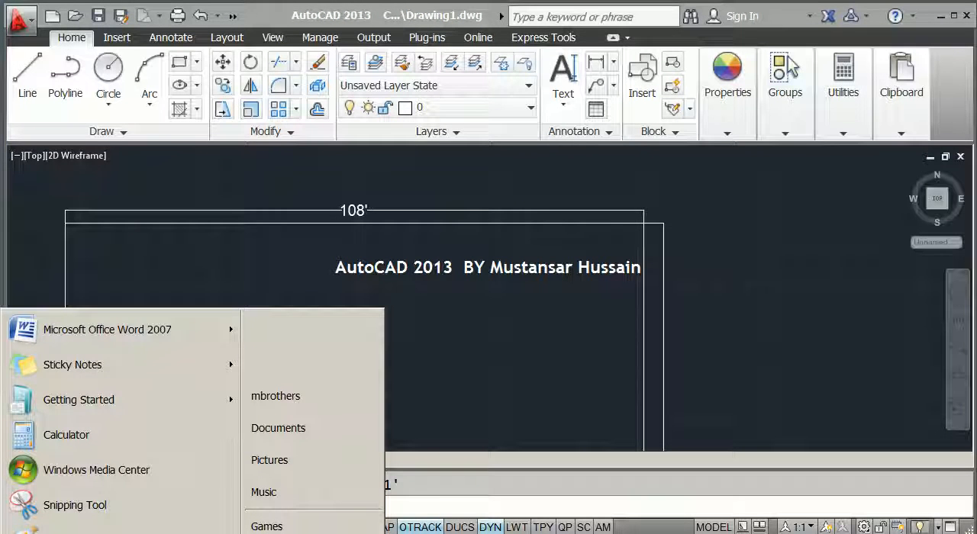
text(cal)
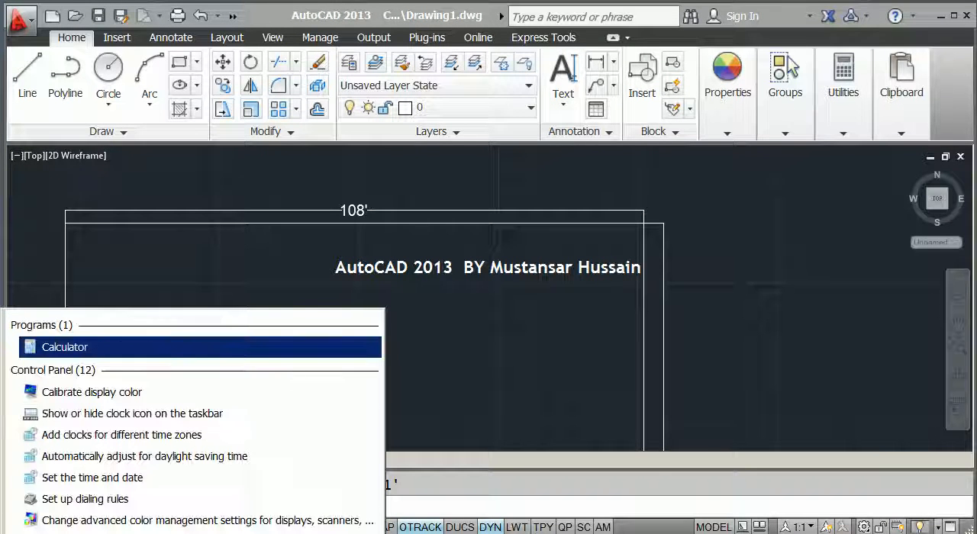
click(61, 349)
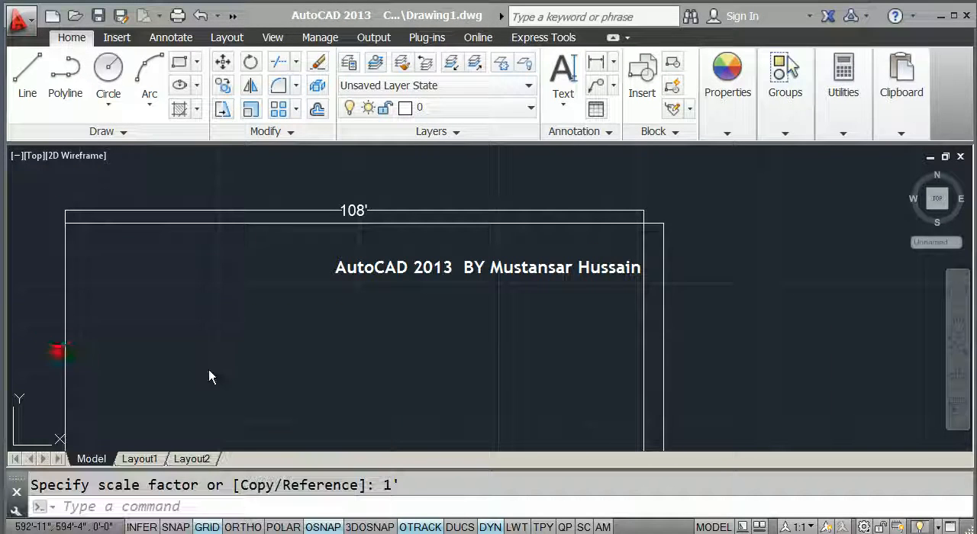
drag(689, 168, 460, 204)
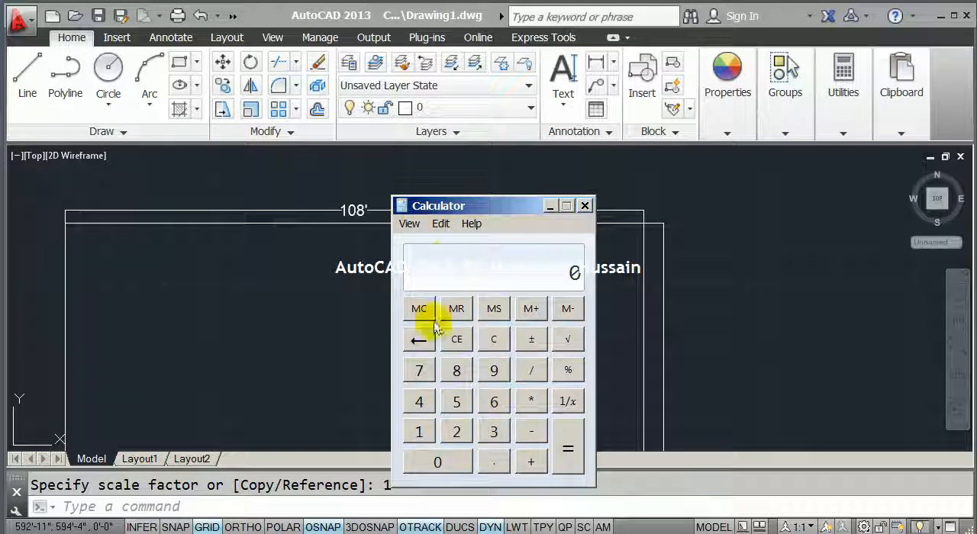
text(')
drag(465, 211, 515, 180)
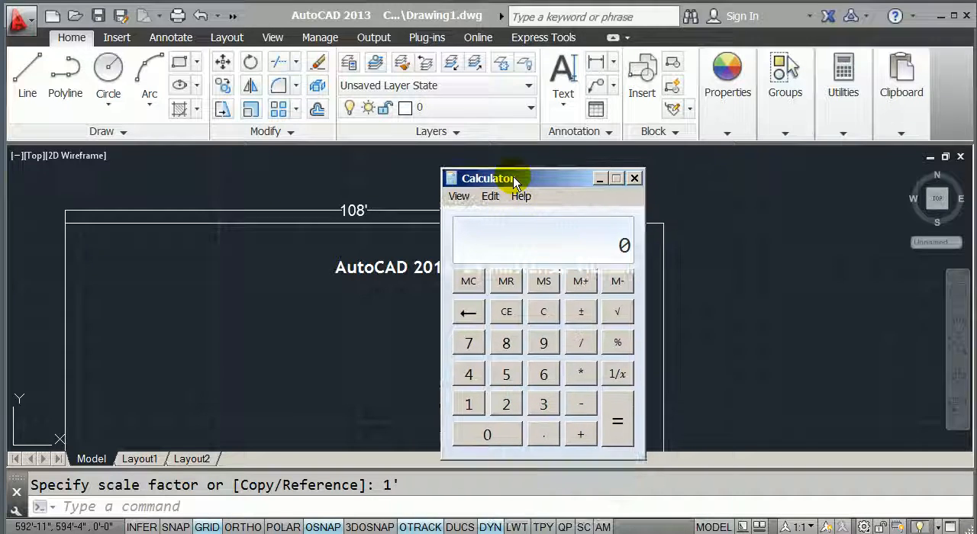
- Calculate 12 times 9, close Calculator and return to the AutoCAD drawing
click(468, 405)
click(506, 404)
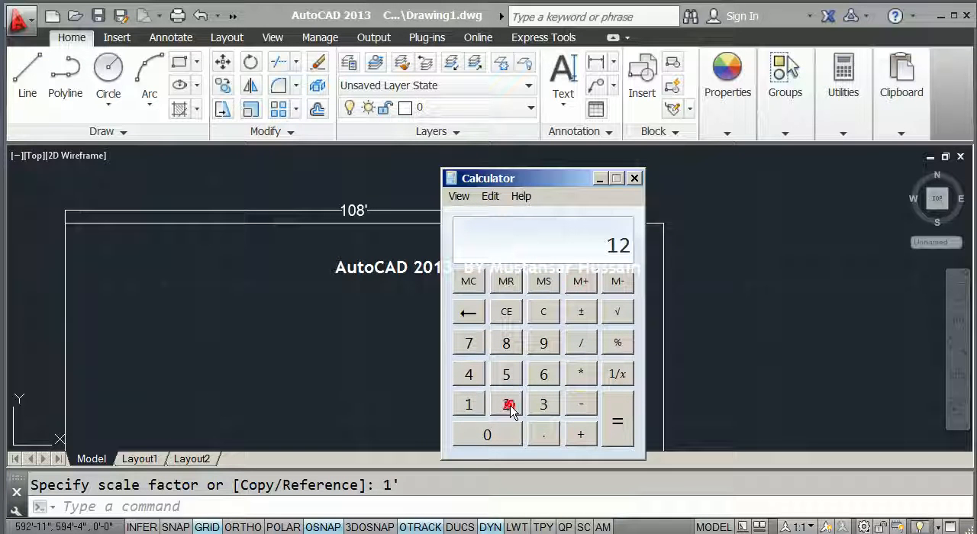
click(580, 375)
click(544, 344)
click(618, 432)
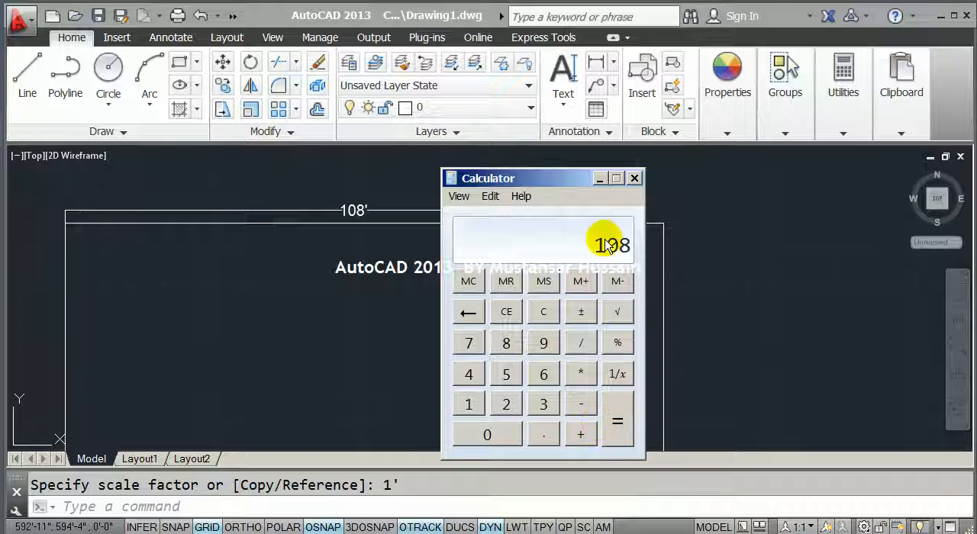
click(634, 178)
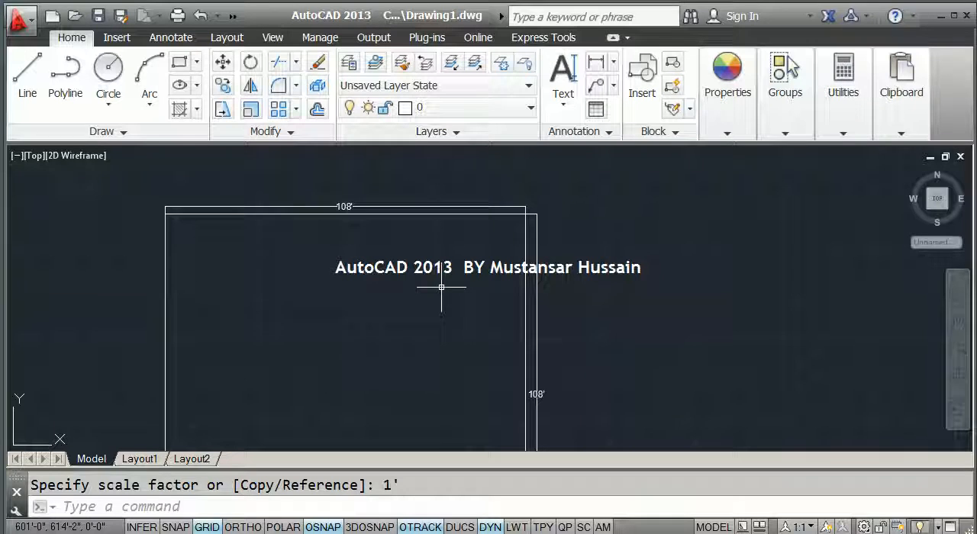
- Delete the scaled square together with its two dimensions
scroll(433, 259, down, 4)
click(502, 406)
click(283, 204)
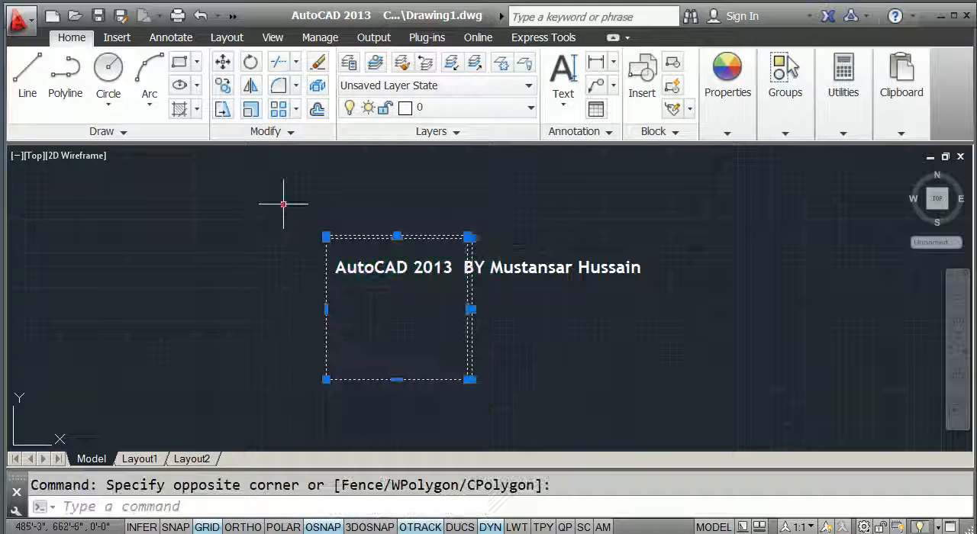
key(Delete)
- Draw a 4' by 4' square in the empty drawing area with the Rectangle command
text(rec)
key(Return)
click(261, 250)
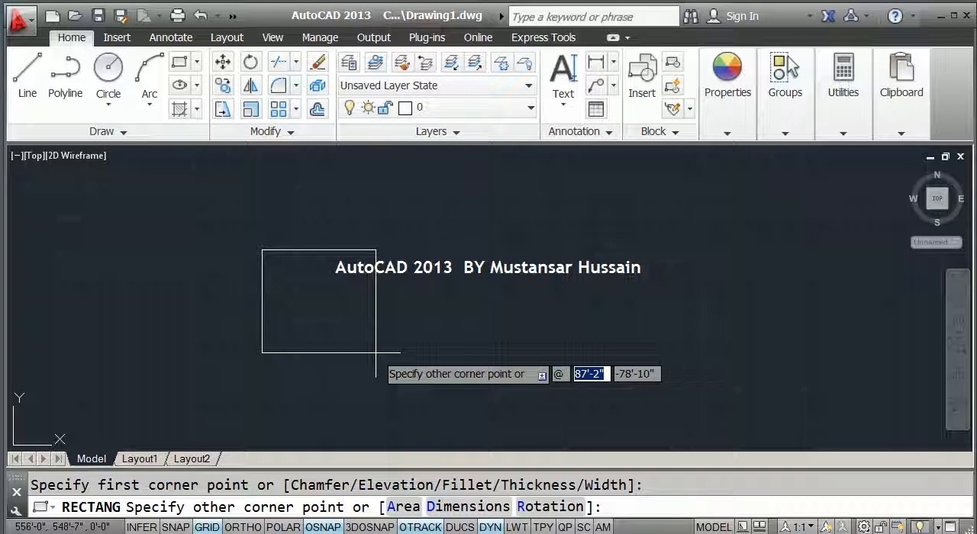
text(4)
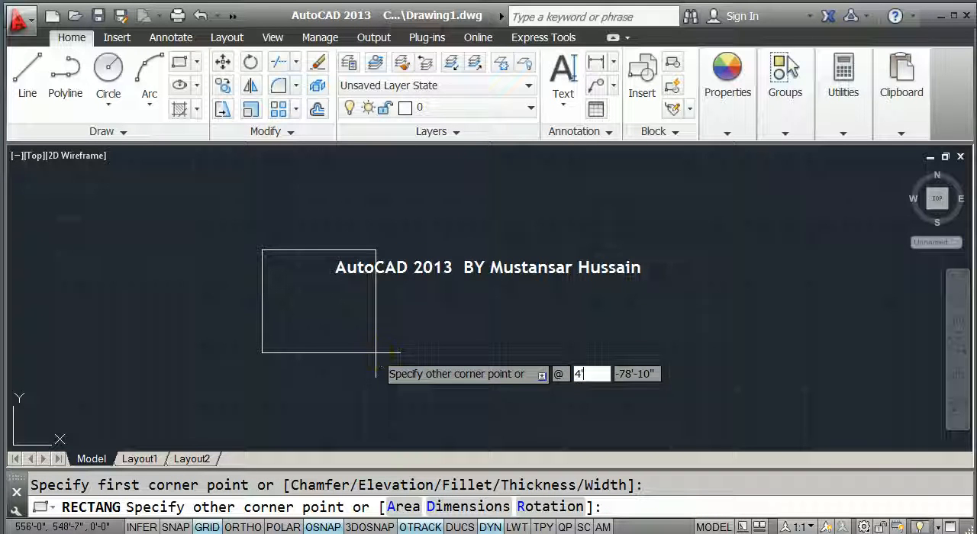
key(Tab)
text(4)
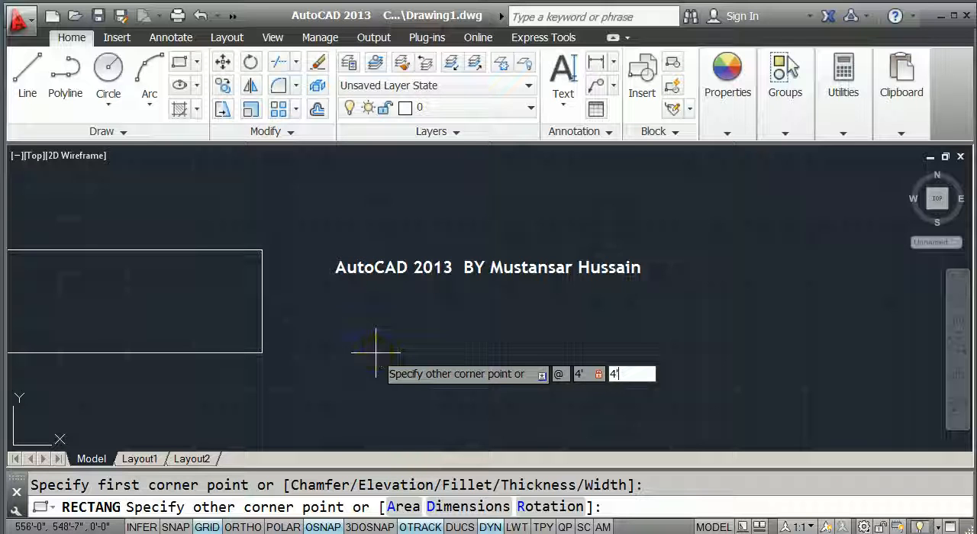
key(Return)
middle_drag(273, 270, 321, 244)
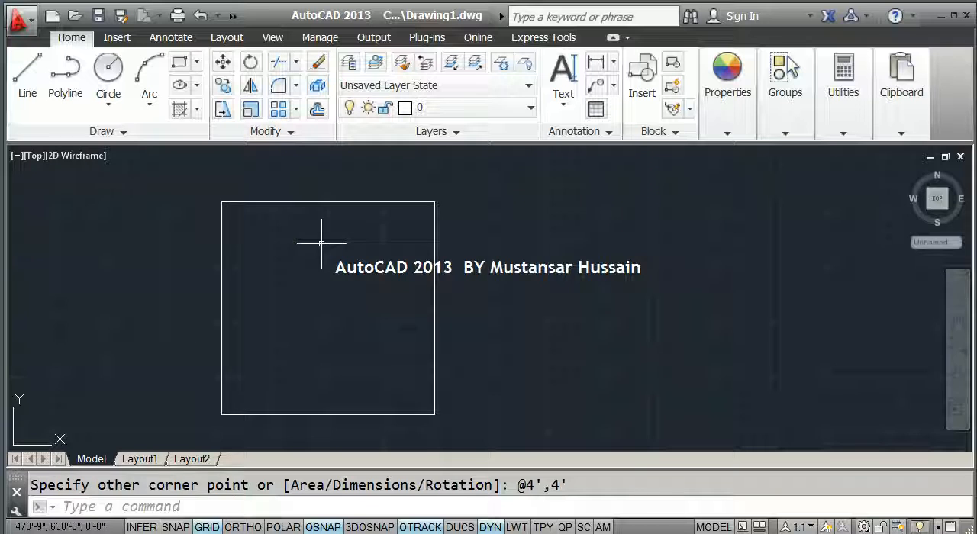
- Draw a circle with a 2' diameter centred in the square, tracking the centre from the edge midpoints
text(c)
key(Return)
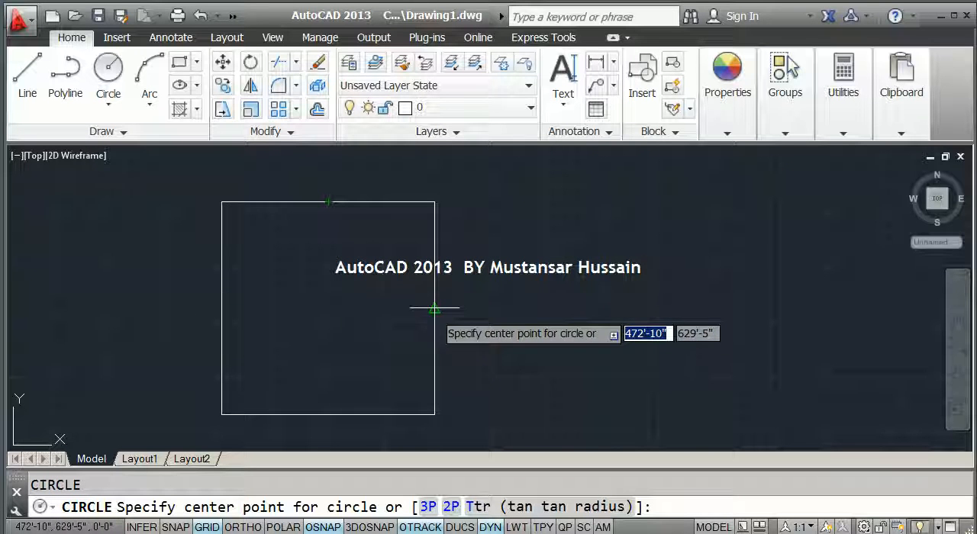
click(327, 307)
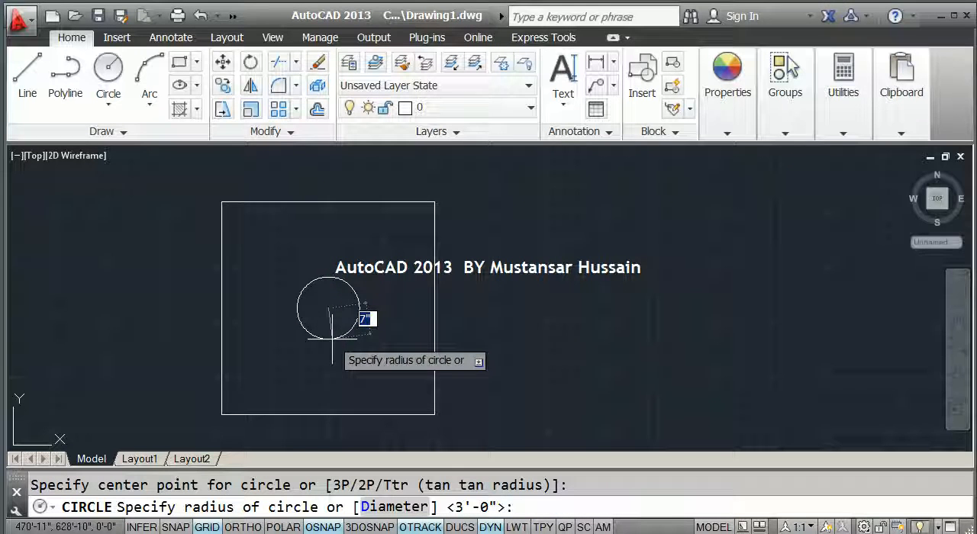
click(398, 506)
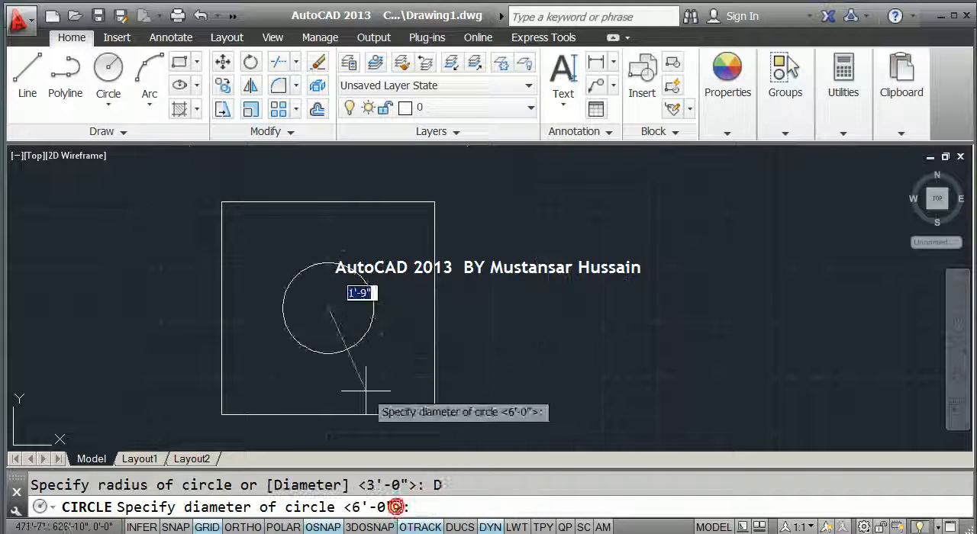
text(2')
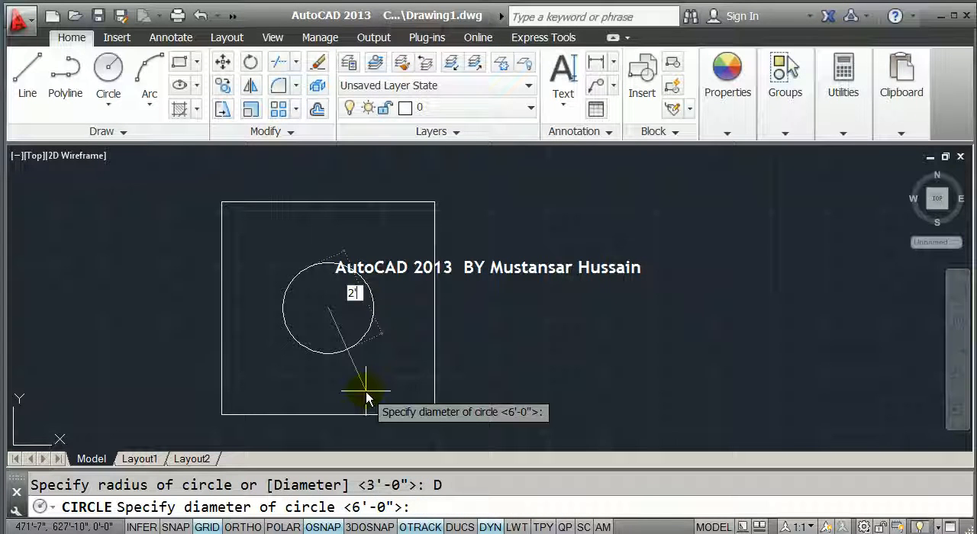
key(Return)
- Add a diameter dimension to the circle, with its text outside the square's right edge
text(ddi)
key(Return)
click(353, 356)
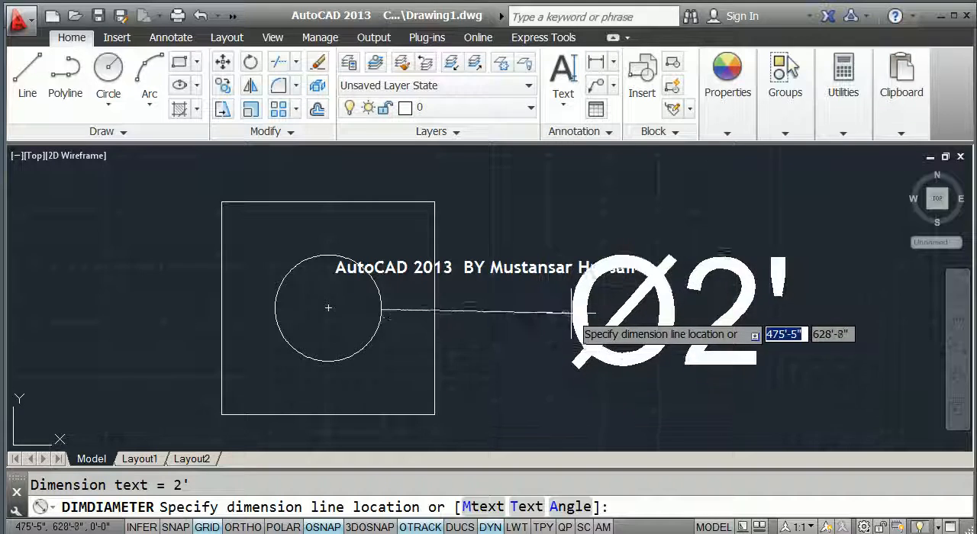
click(525, 347)
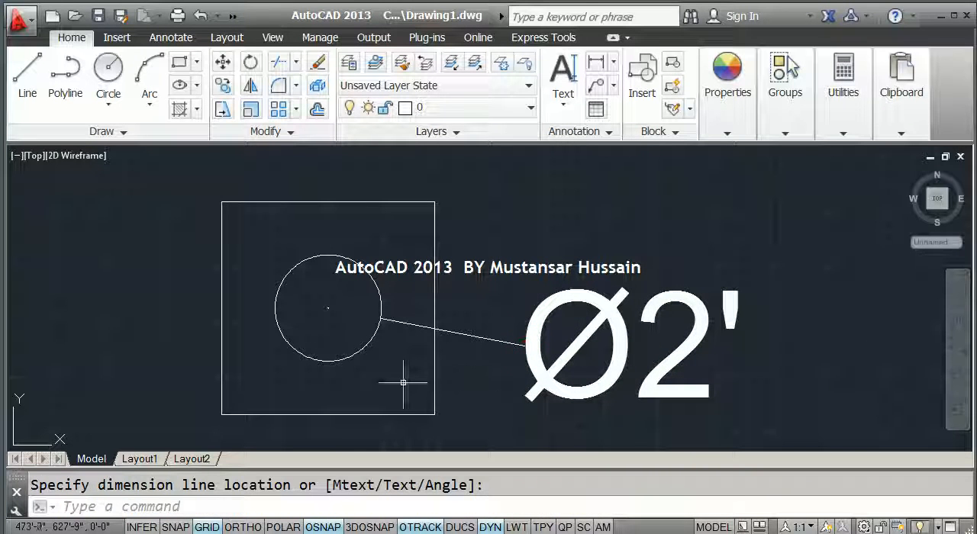
key(Return)
key(Escape)
- Add an aligned dimension to the square's left edge, placing it outside the square
text(dal)
key(Return)
key(Return)
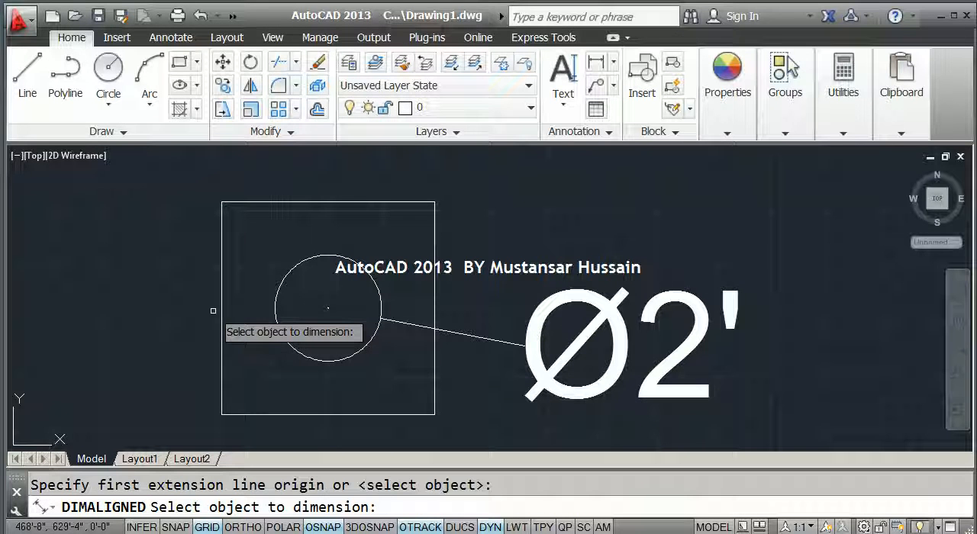
click(218, 316)
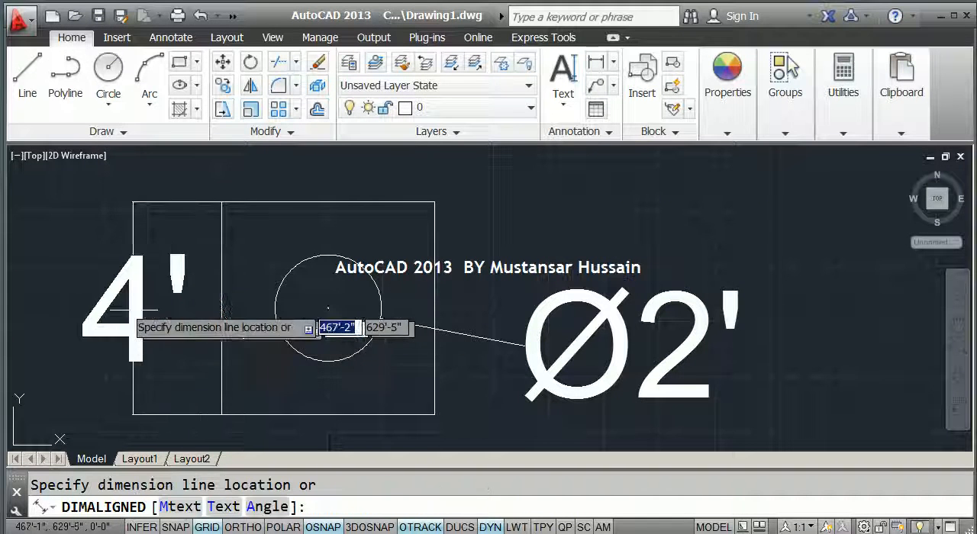
click(99, 300)
- Add an aligned dimension to the square's upper edge, placing it above the square
scroll(322, 240, down, 3)
key(Return)
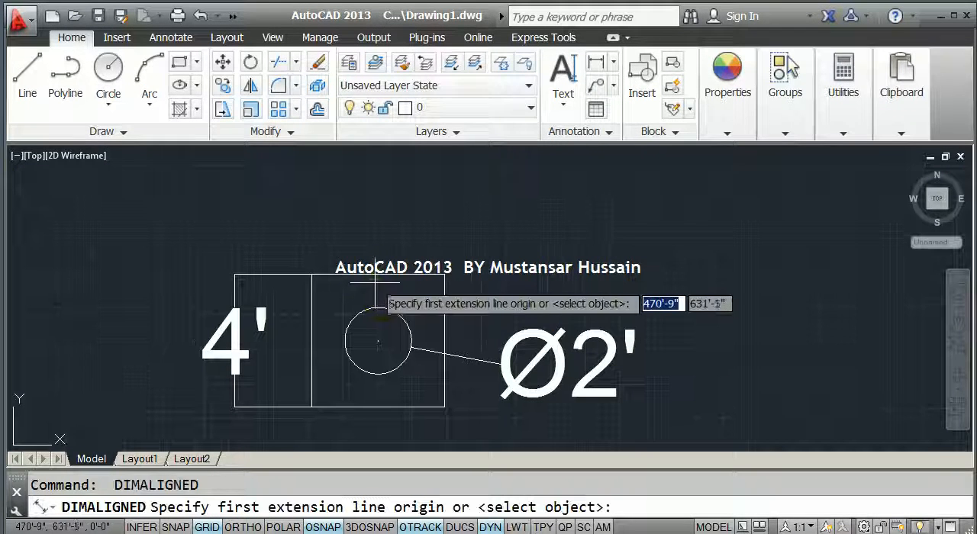
key(Return)
click(374, 277)
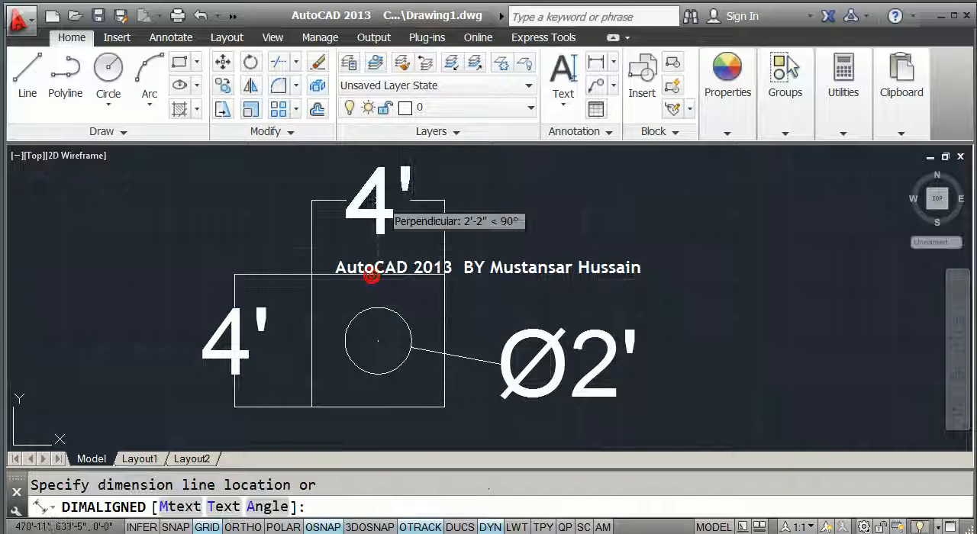
click(379, 199)
scroll(448, 236, down, 2)
scroll(466, 290, up, 2)
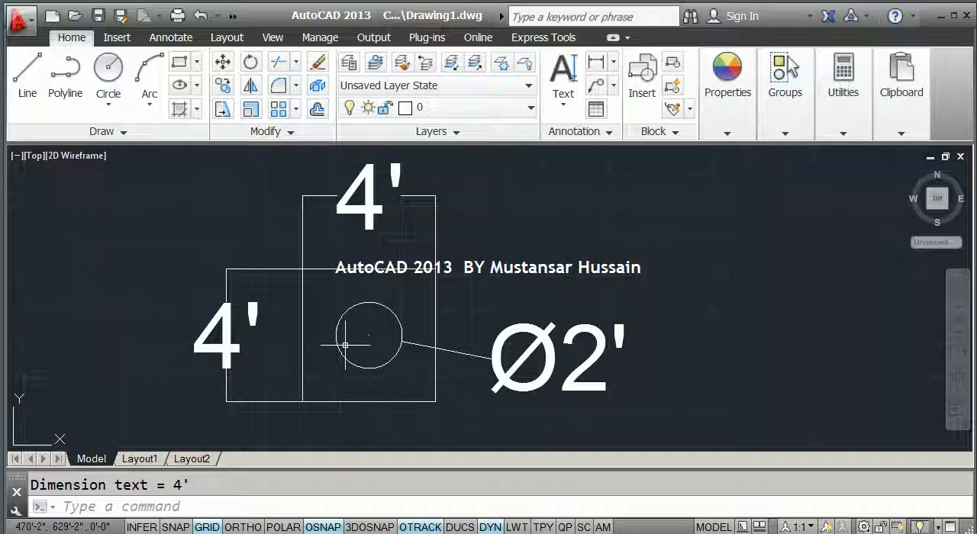
key(Escape)
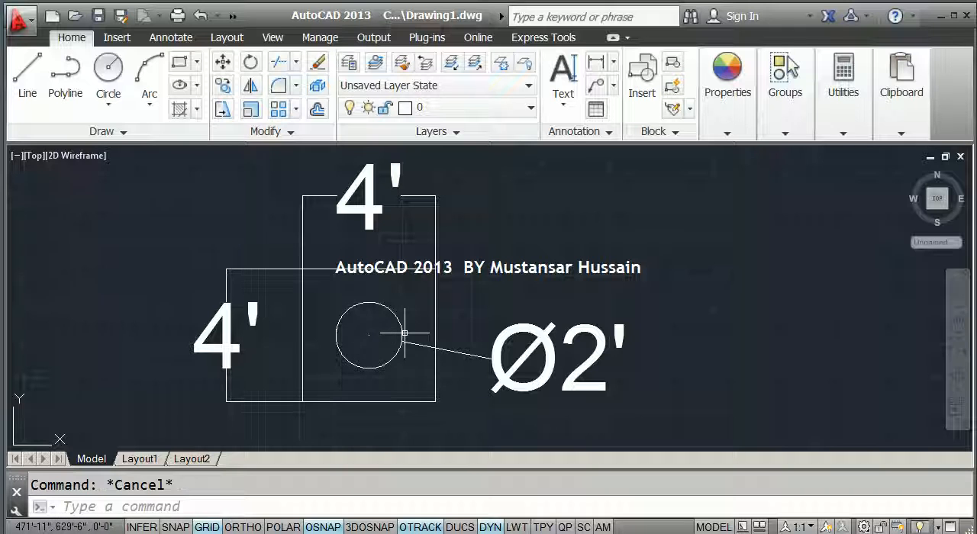
- Scale the square and the circle together by a factor of 3 from the circle's centre
text(sc)
key(Return)
click(412, 406)
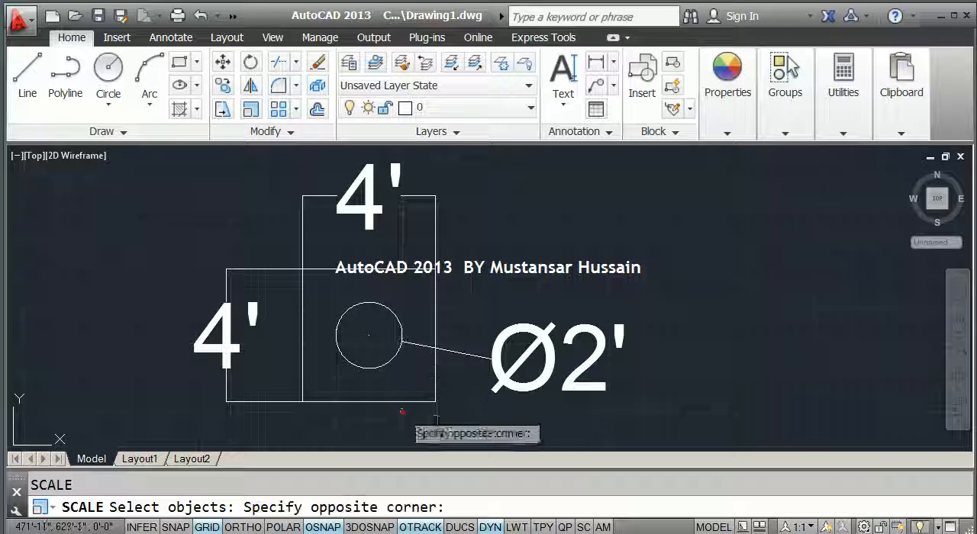
click(395, 396)
click(383, 365)
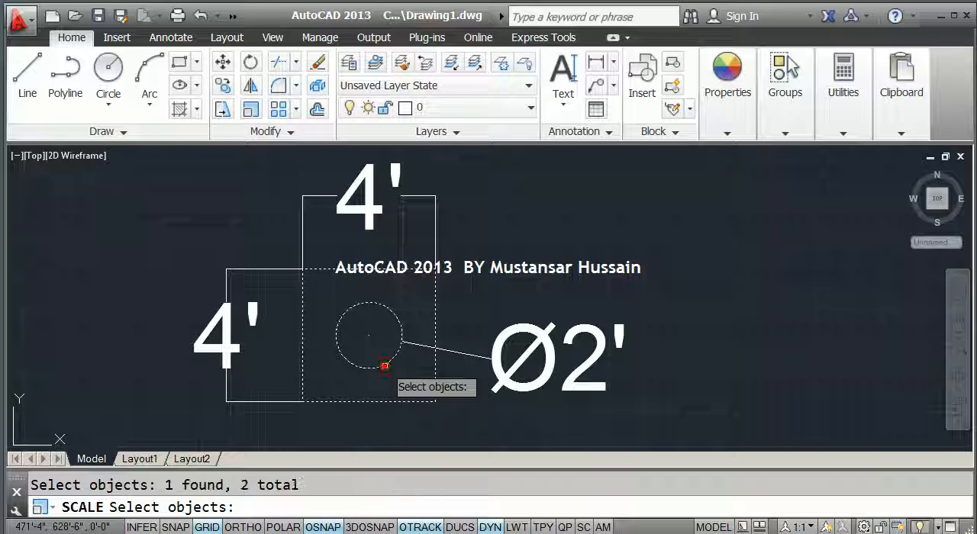
right_click(512, 203)
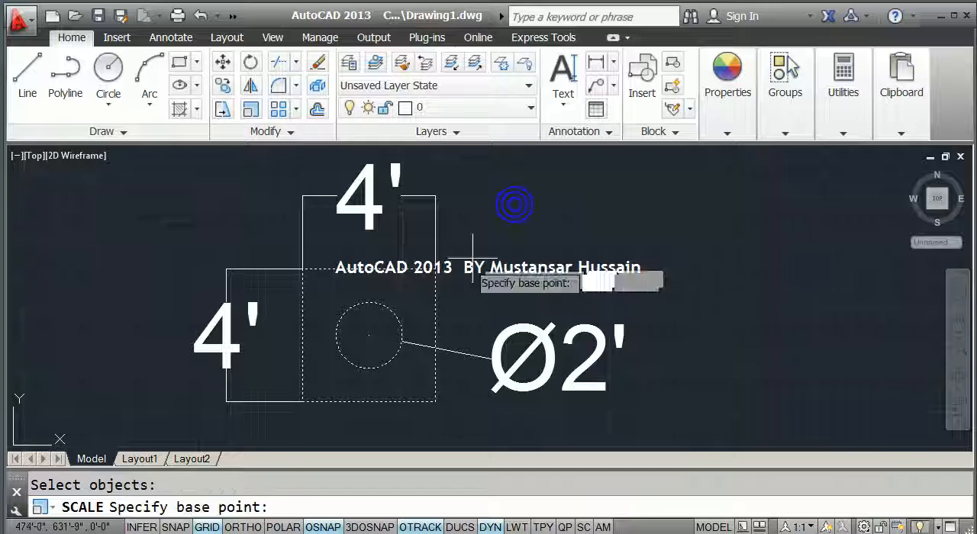
click(368, 335)
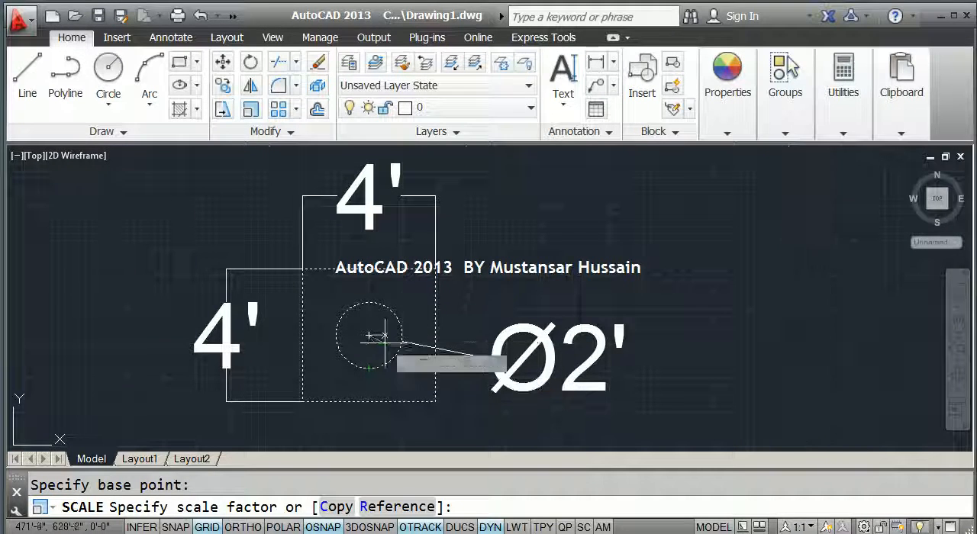
text(3)
key(Return)
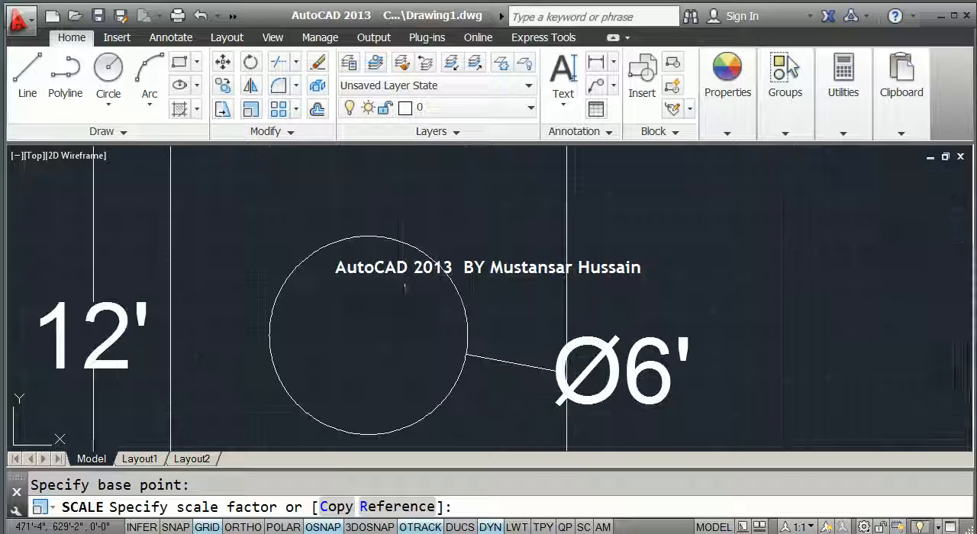
scroll(408, 301, down, 3)
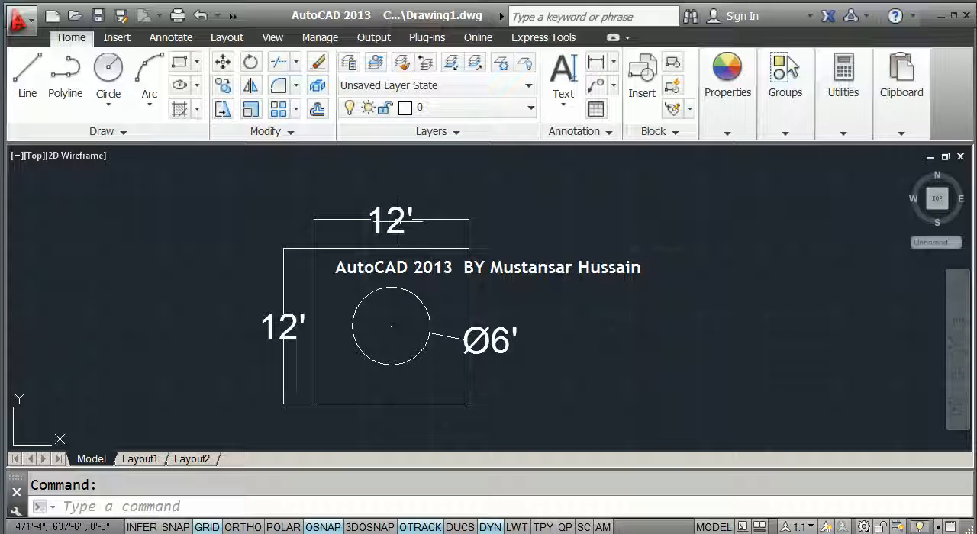
middle_drag(408, 320, 355, 312)
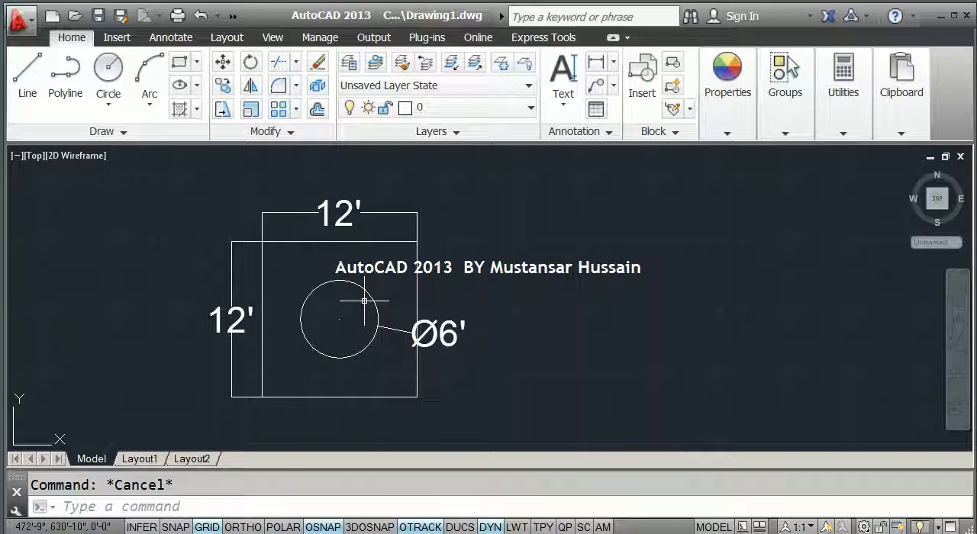